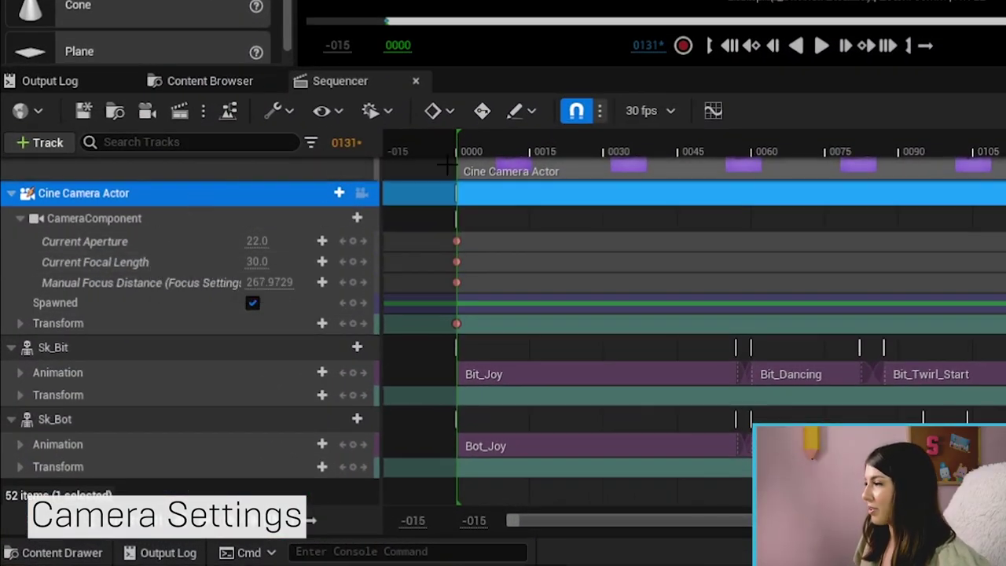
Select the Sk_Bit and Sk_Bot tracks in turn to examine the characters' animation and transform tracks.
left_click(477, 144)
left_click(112, 346)
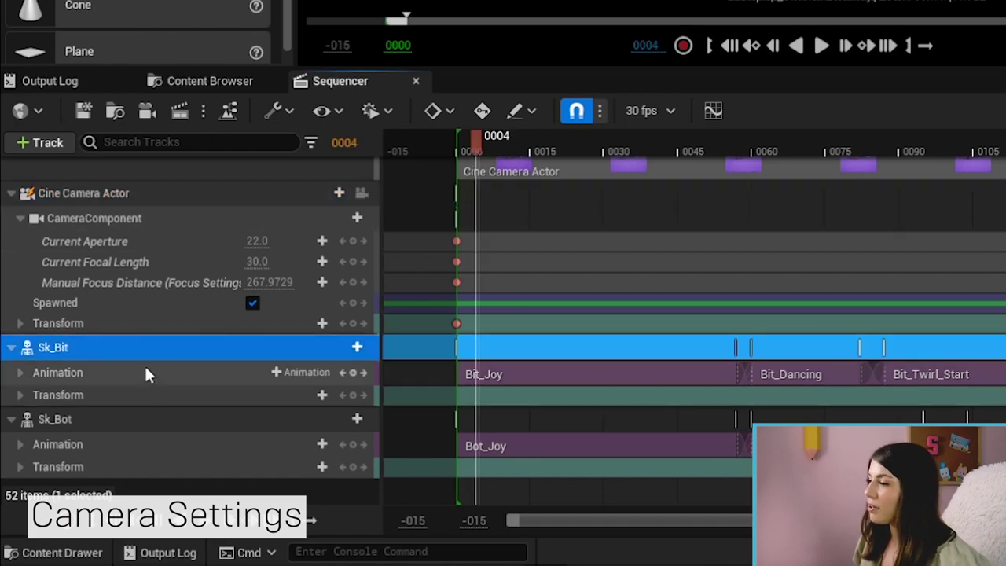
left_click(133, 412)
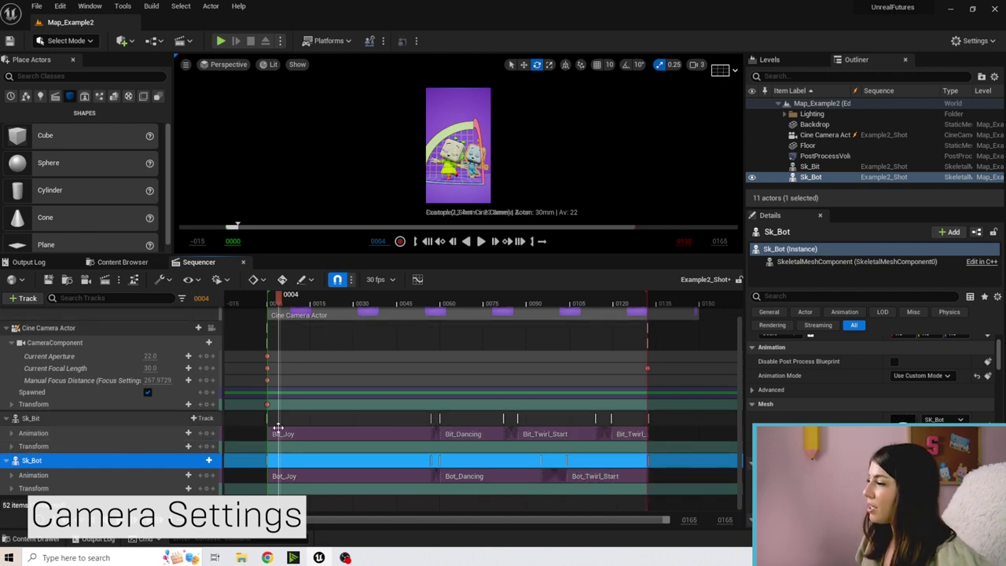
Scrub through the dancing and twirl sections of the shot in game view to review the characters' animation.
left_click_drag(277, 298, 454, 317)
left_click(484, 106)
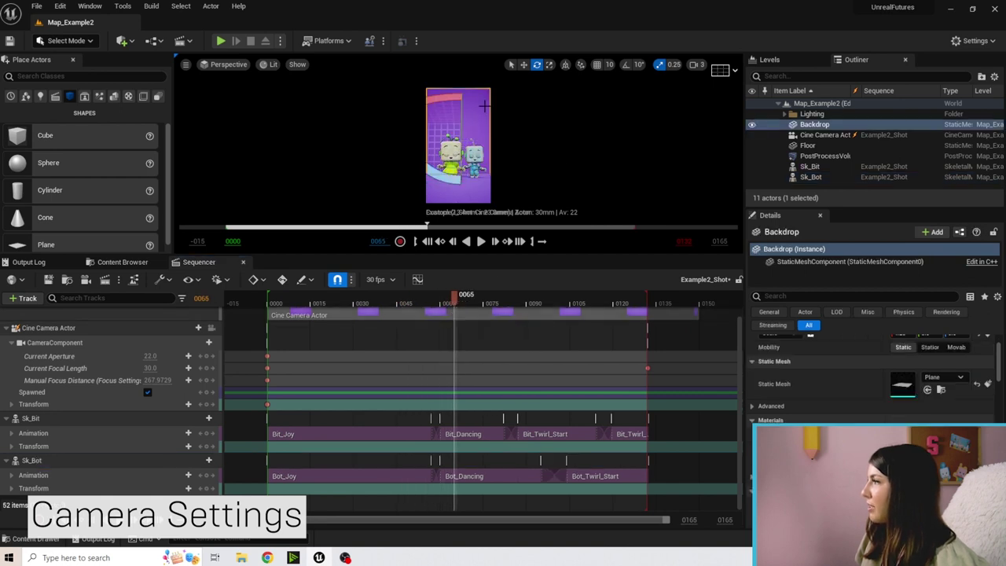
key("g")
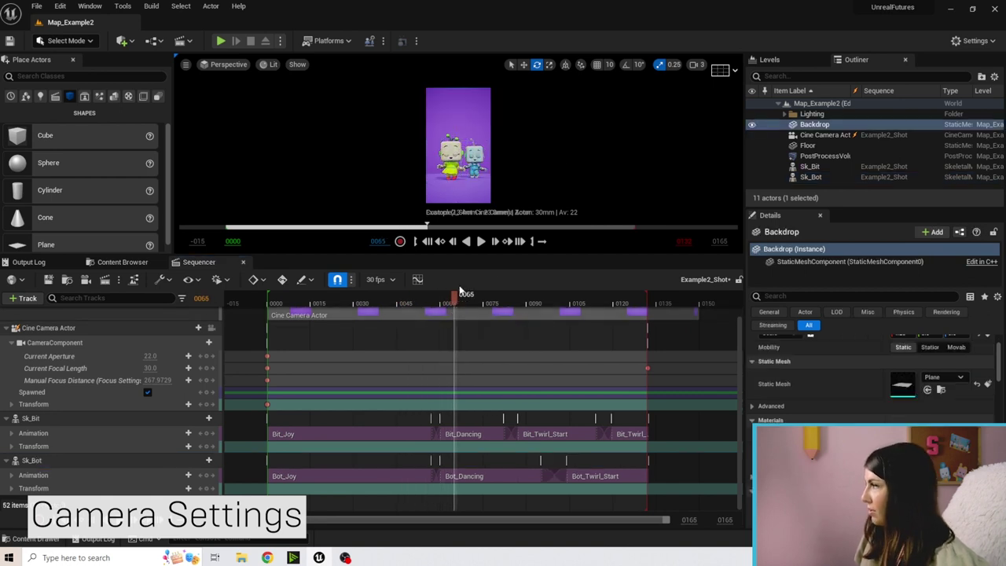
left_click_drag(462, 294, 625, 306)
left_click_drag(447, 254, 451, 309)
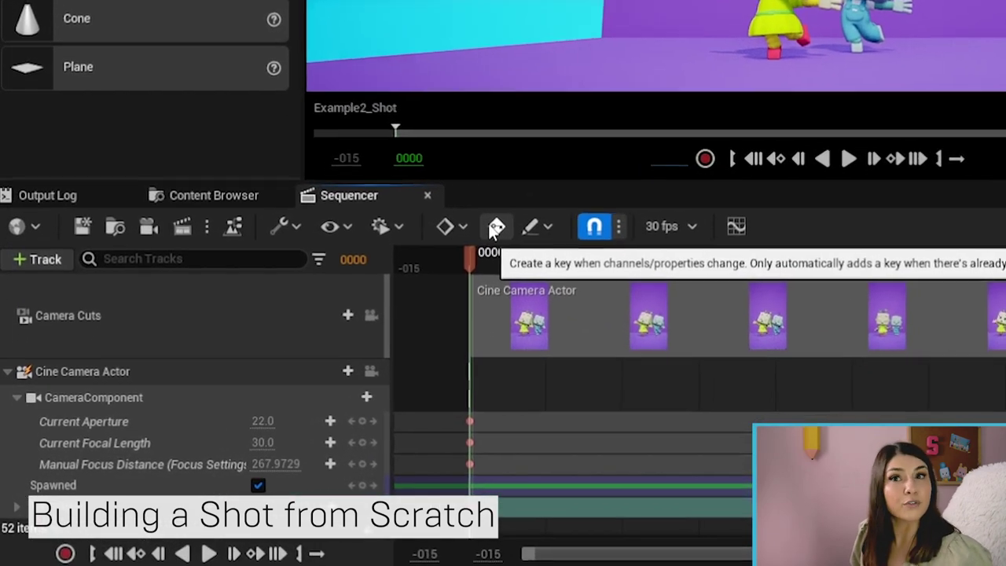
Close the open sequence and create a Level Sequence named Dancing_Shot in the Sequences folder.
left_click(430, 194)
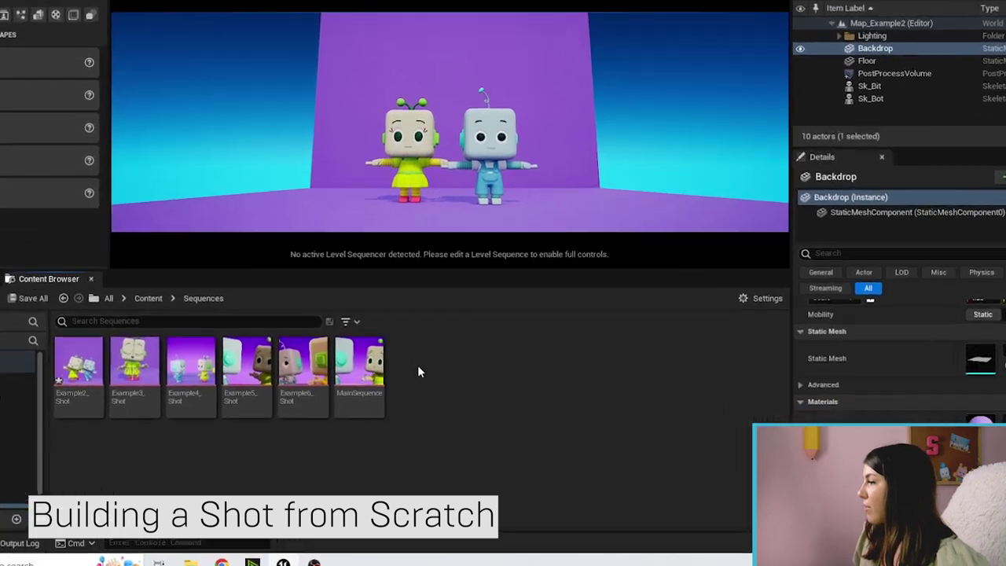
right_click(431, 389)
mouse_move(437, 385)
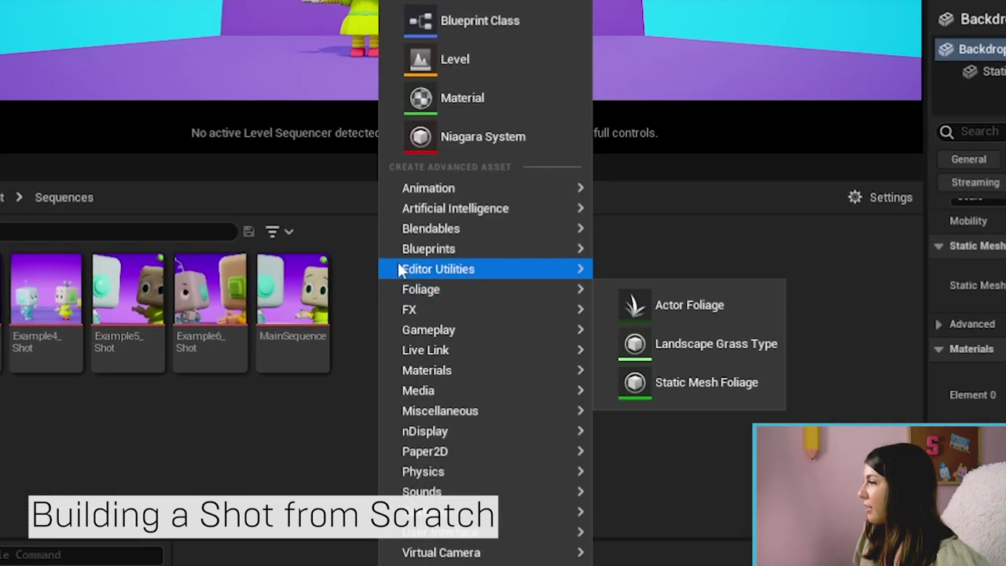
mouse_move(432, 186)
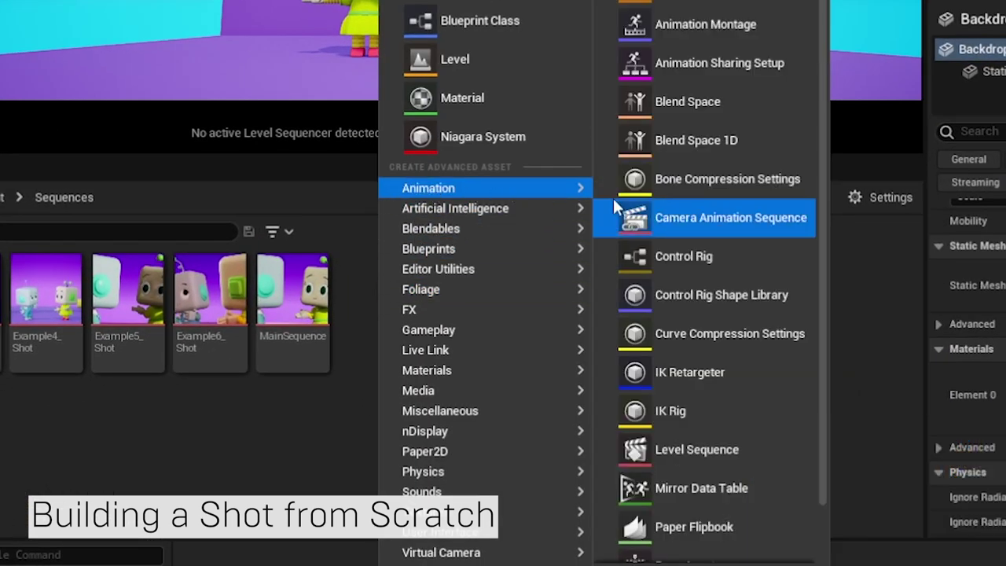
scroll(759, 267, "down", 1)
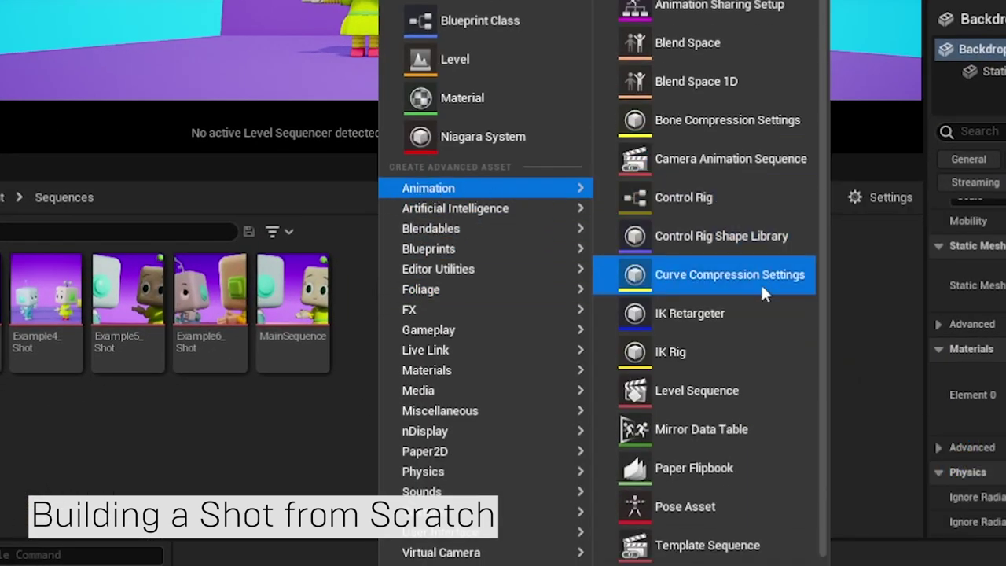
left_click(748, 387)
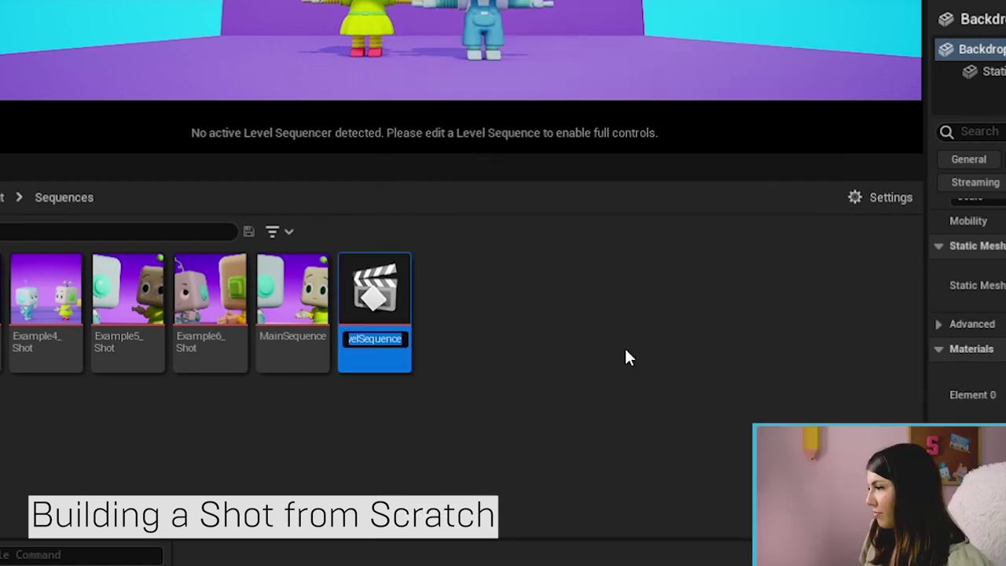
type("Dancing)")
key("BackSpace")
type("_Shot")
key("Return")
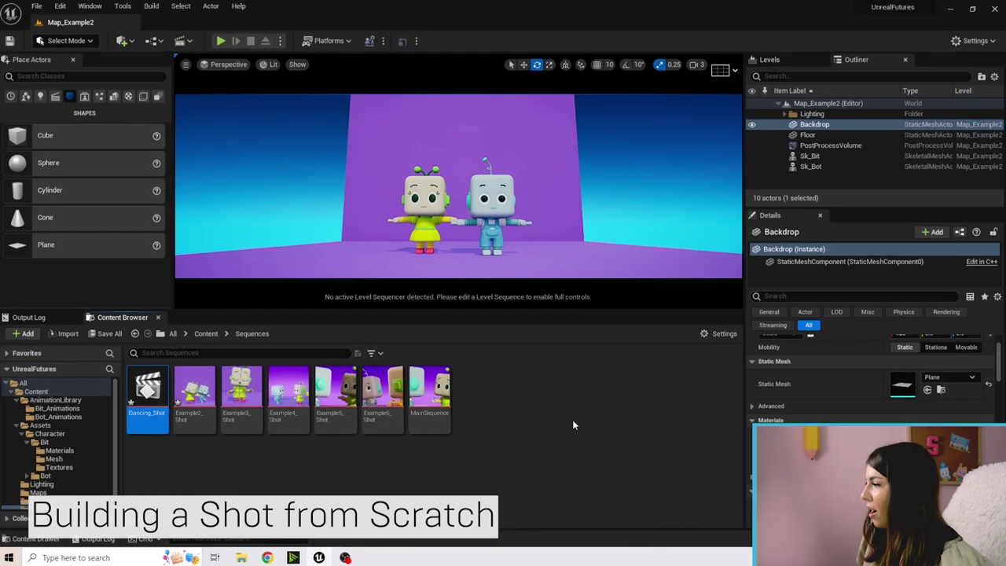
Open the Dancing_Shot sequence and add a new cine camera as its current camera cut.
double_click(148, 397)
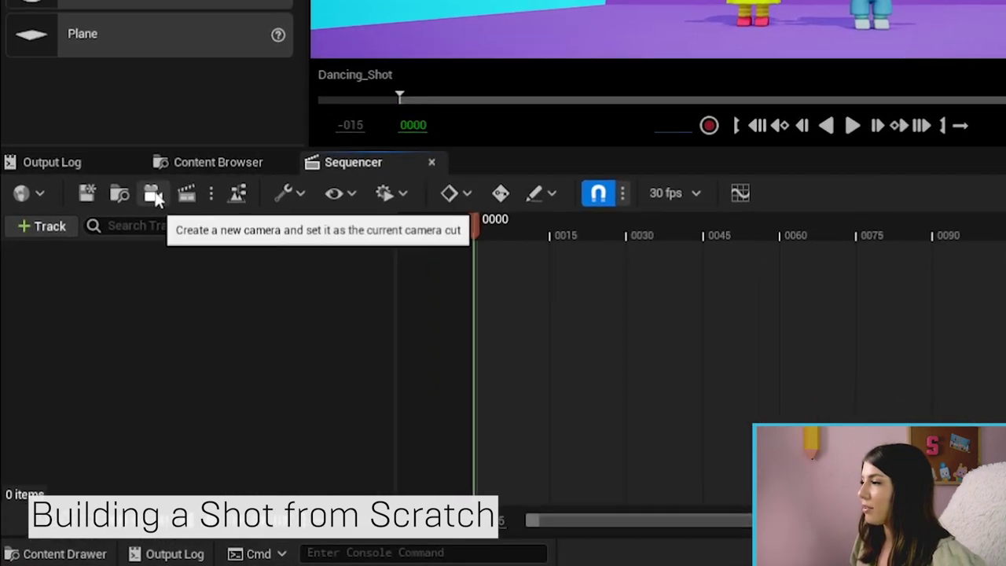
left_click(154, 195)
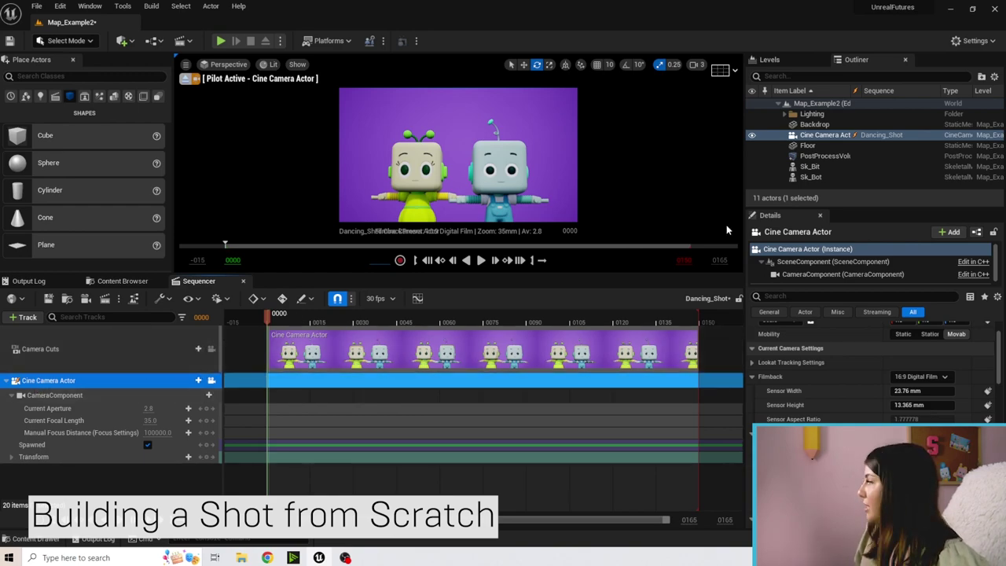
Set the new camera's filmback sensor width to 13.365 mm.
scroll(821, 377, "down", 2)
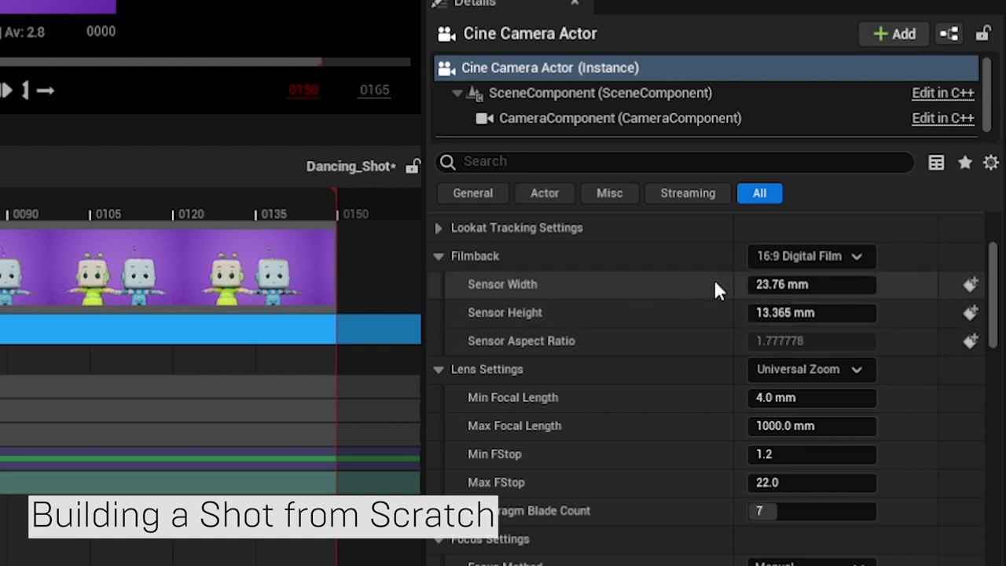
left_click(845, 284)
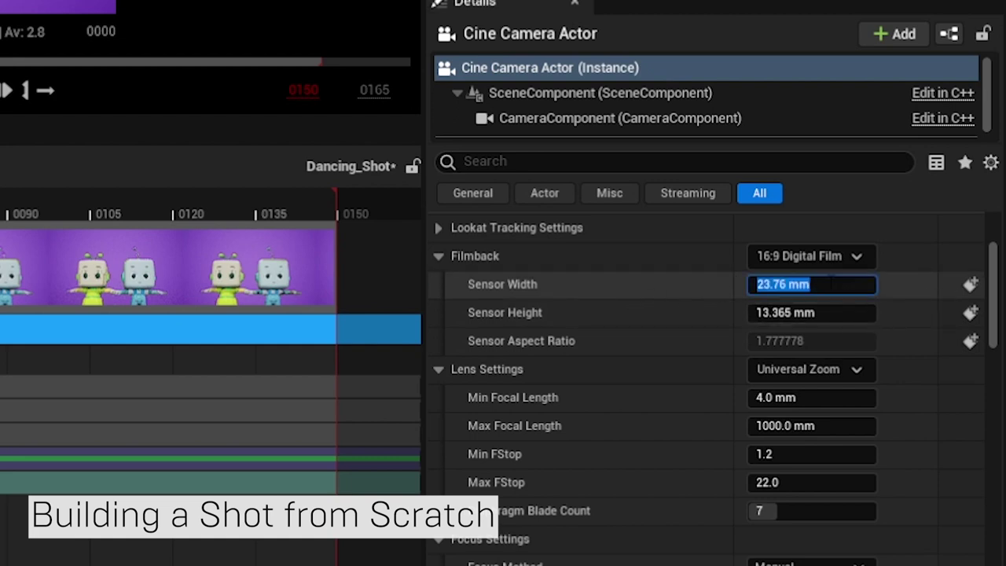
type("13")
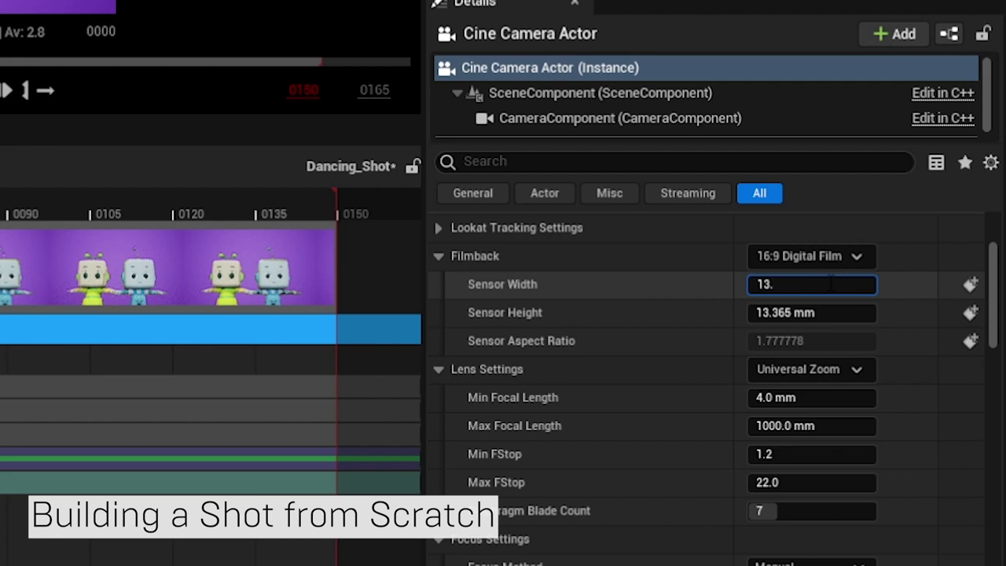
type(".365")
key("Return")
left_click(719, 289)
mouse_move(786, 285)
left_mouse_down()
mouse_move(857, 284)
mouse_move(754, 288)
mouse_move(783, 288)
left_mouse_up()
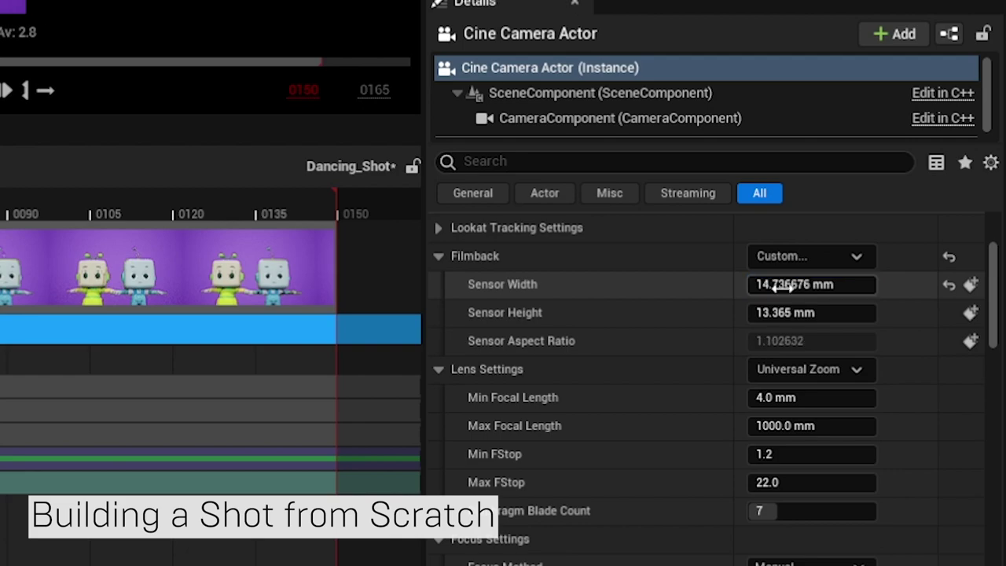
left_click(783, 288)
type("13")
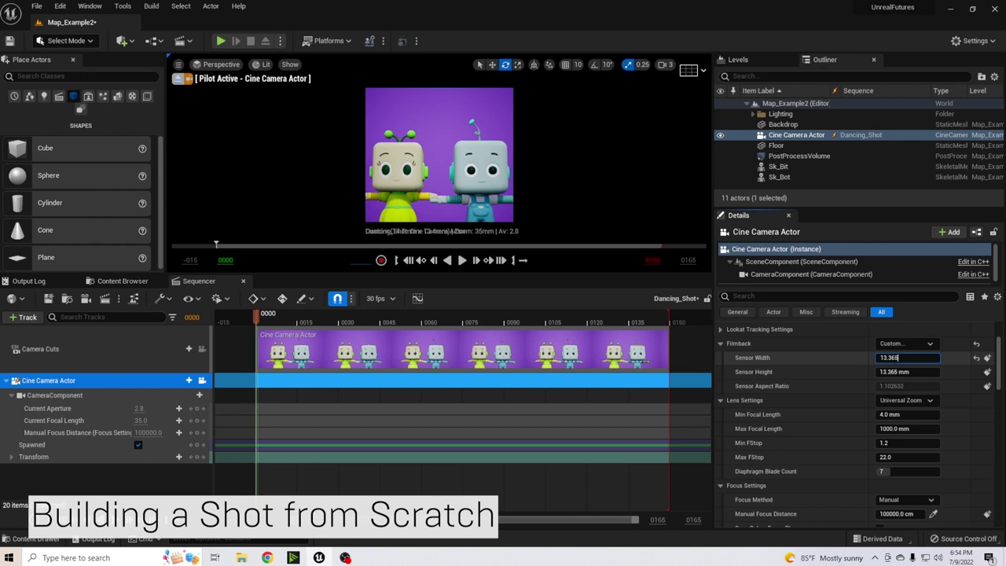
type(".365")
key("Tab")
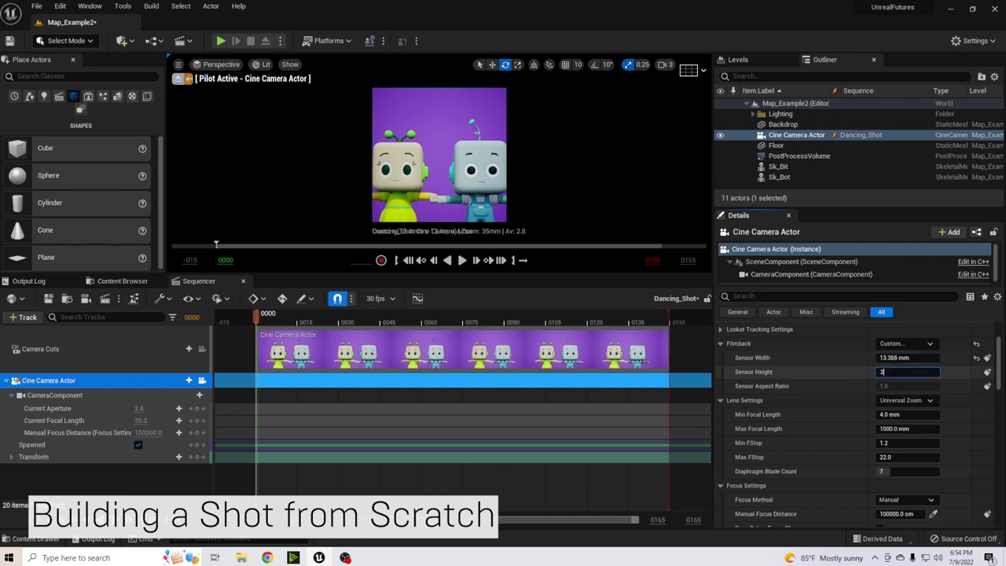
Set the camera's sensor height to 26.348433 mm and its sensor width to 13.453825 mm for a vertical frame.
type("26")
key("Return")
type("29.771616")
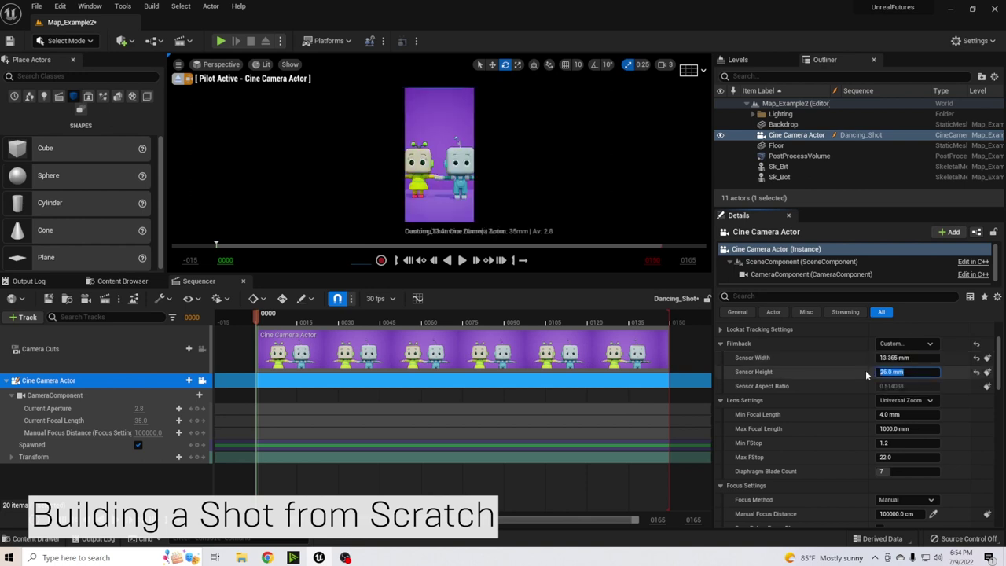
key("Return")
left_click_drag(907, 372, 883, 372)
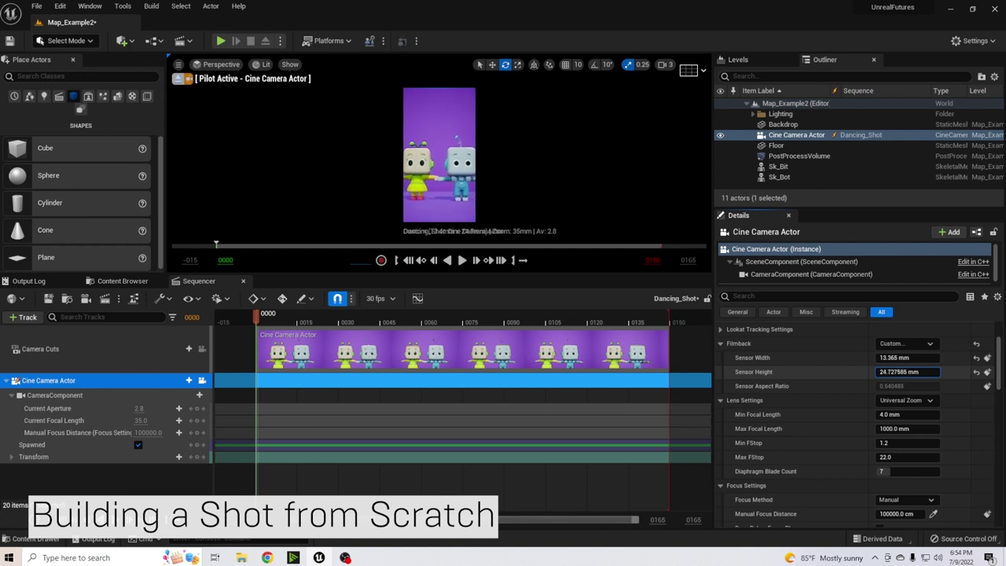
type("26.348433")
key("Return")
left_click(896, 358)
type("13.458825")
key("Return")
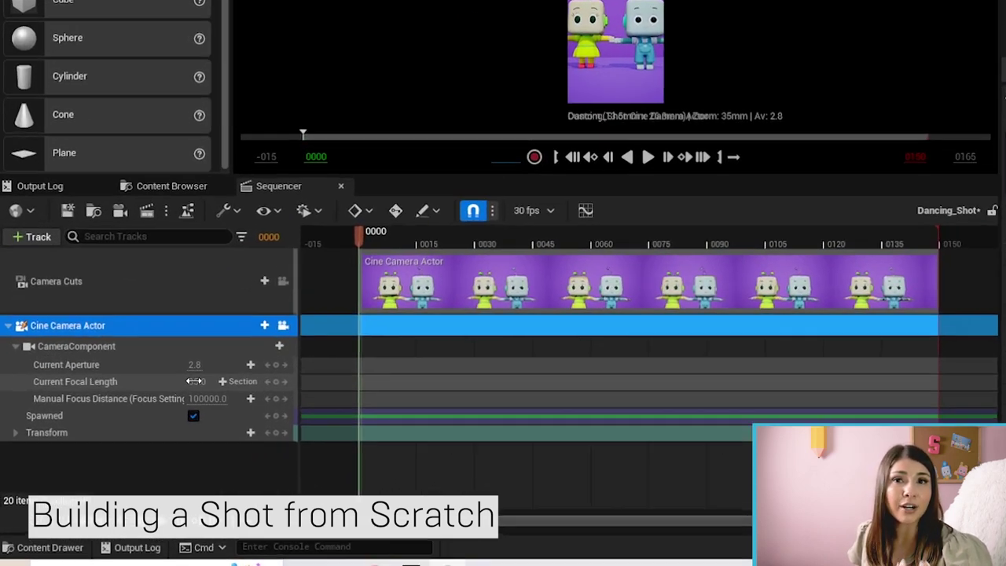
Set the Current Focal Length of the cine camera to 30 in the Dancing_Shot sequence.
left_click_drag(142, 420, 110, 420)
left_click_drag(271, 352, 271, 352)
left_click(233, 352)
type("30")
key("Return")
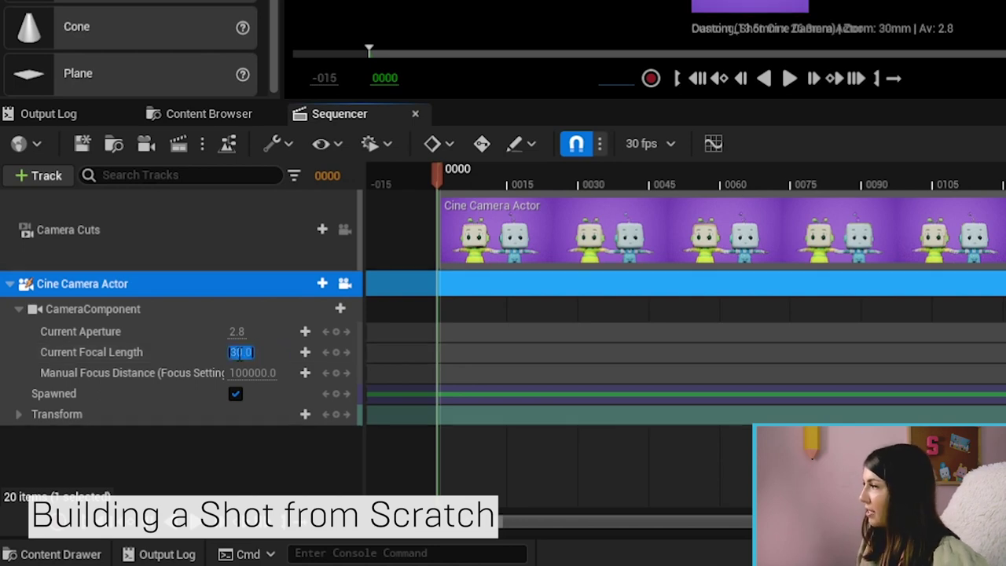
Try focal lengths of 45 and 15 on the camera, and return it to 30.
type("45")
key("Return")
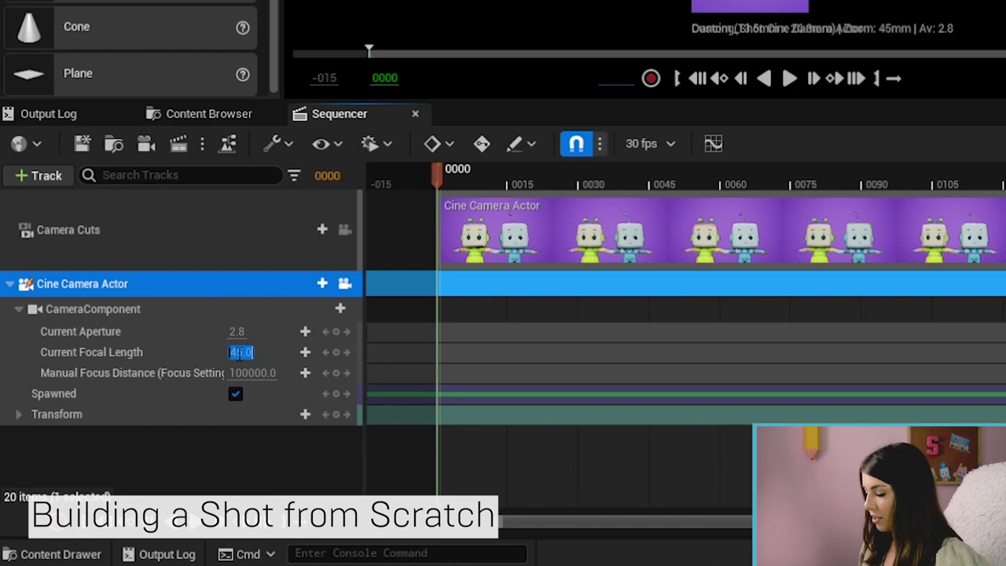
type("15")
key("Return")
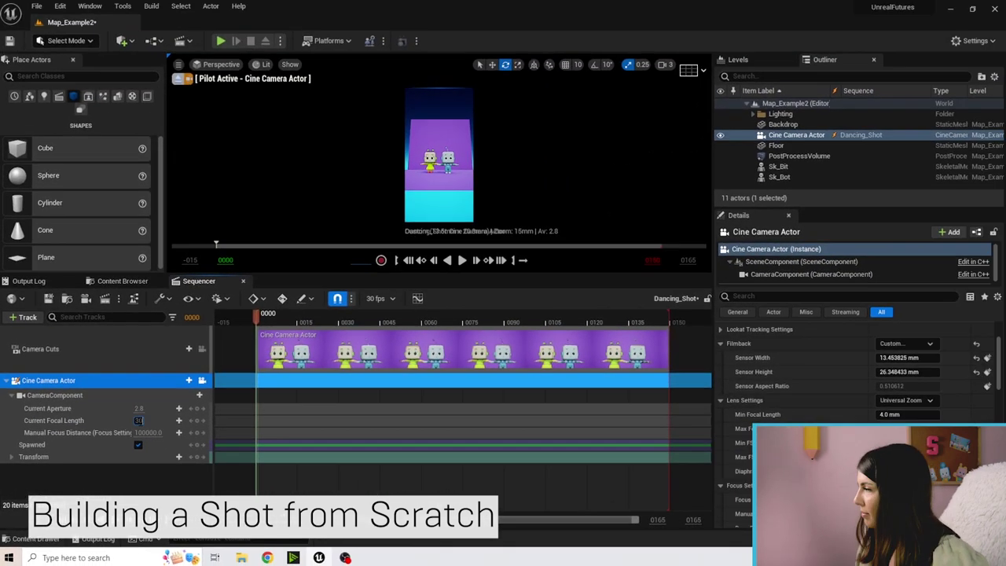
type("30")
key("Return")
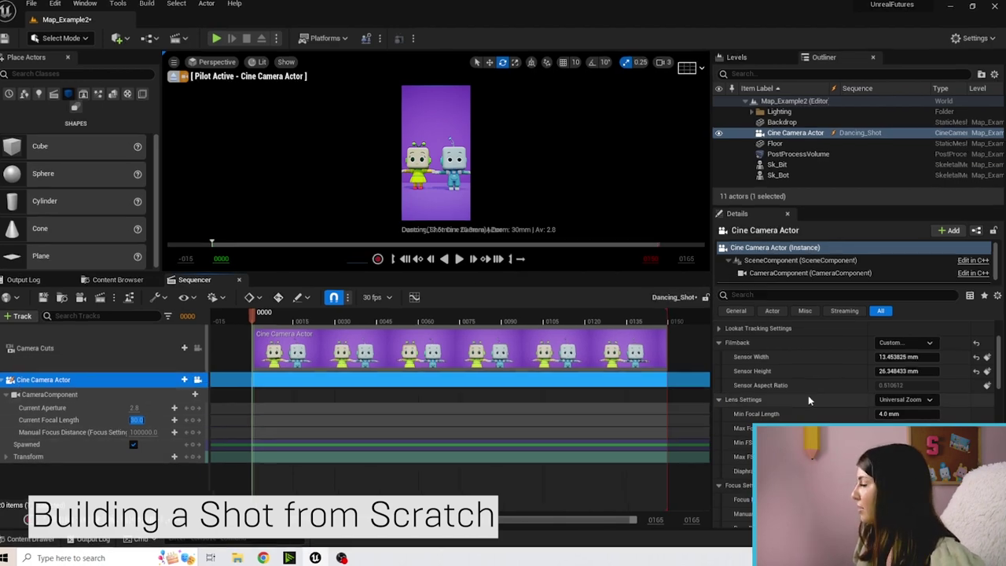
Set the camera's manual focus distance by sampling the face of the yellow-dressed robot in the viewport.
scroll(809, 401, "down", 4)
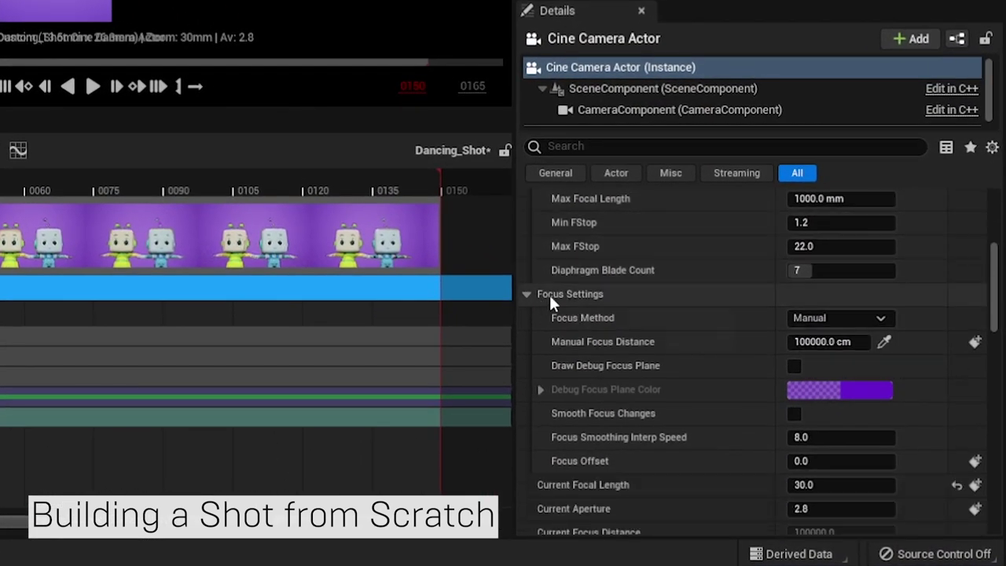
scroll(612, 307, "down", 1)
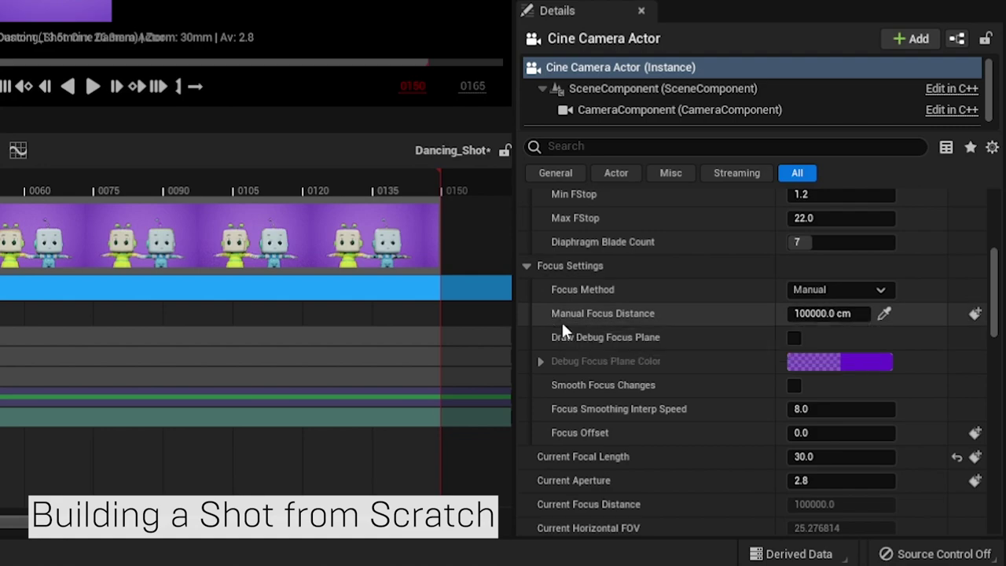
left_click(886, 314)
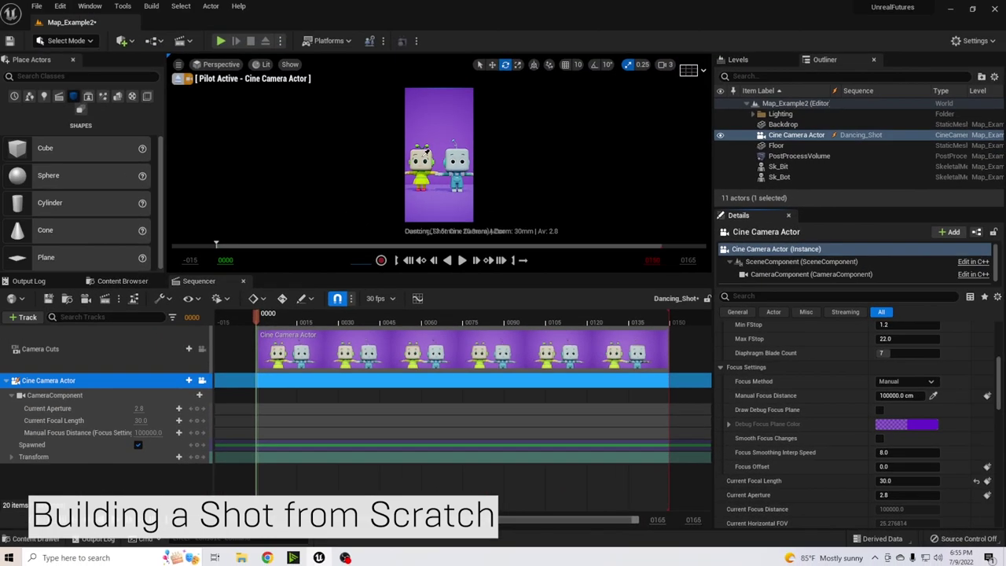
left_click(421, 160)
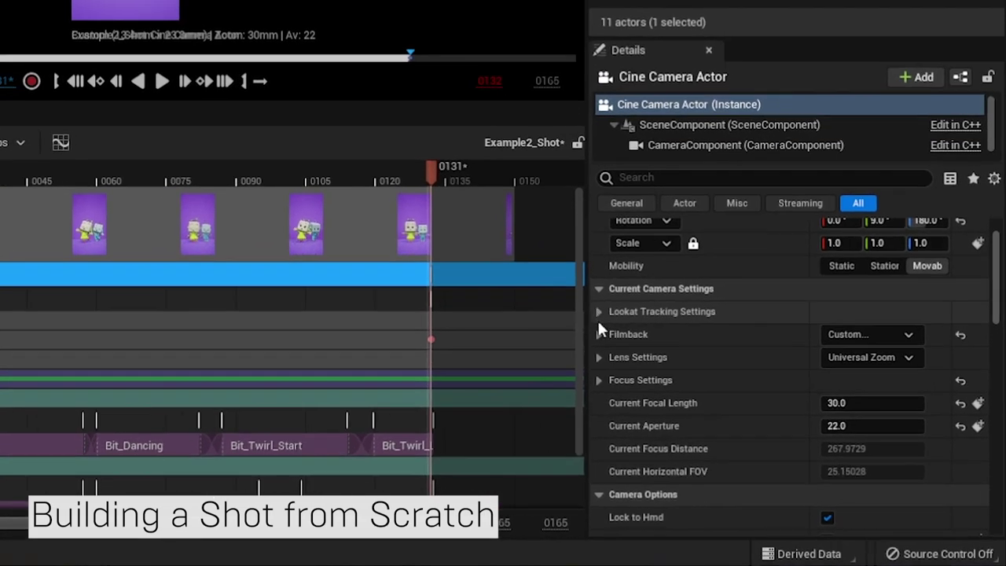
Examine the filmback, lens and focus settings of the Cine Camera Actor in Example2_Shot.
left_click(598, 334)
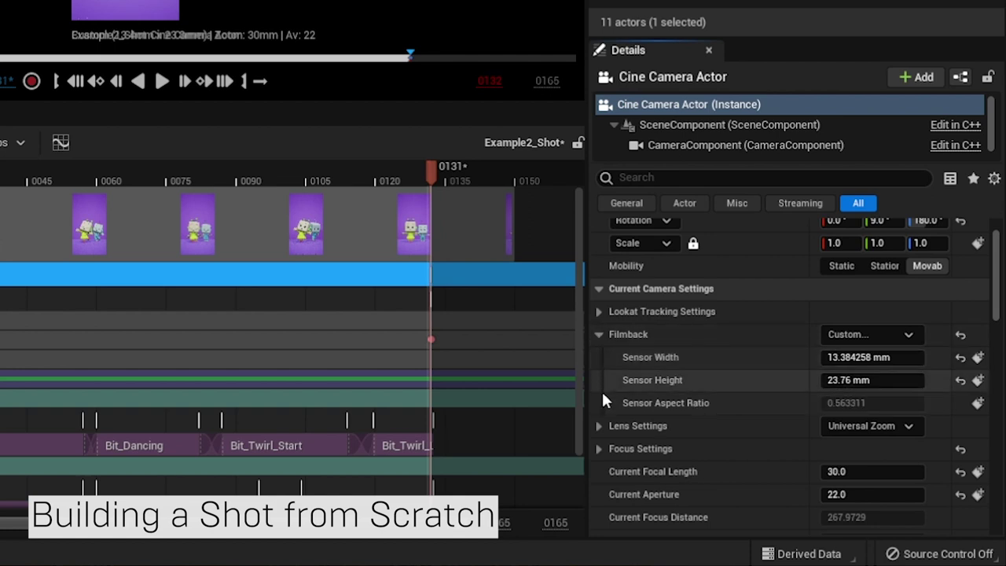
scroll(601, 390, "down", 3)
left_click(599, 346)
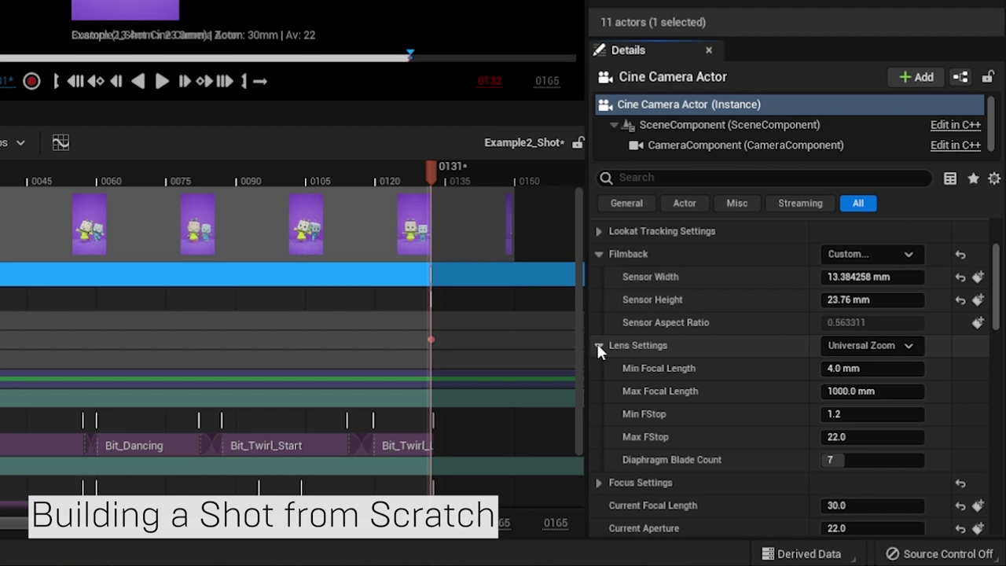
scroll(597, 348, "down", 3)
left_click(597, 401)
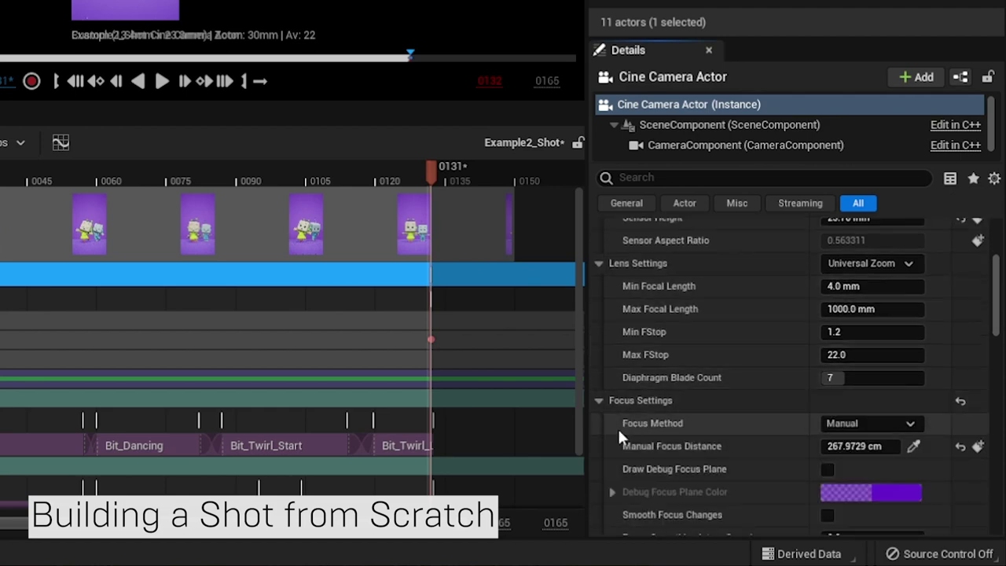
scroll(612, 437, "down", 2)
scroll(612, 437, "up", 3)
scroll(612, 440, "up", 5)
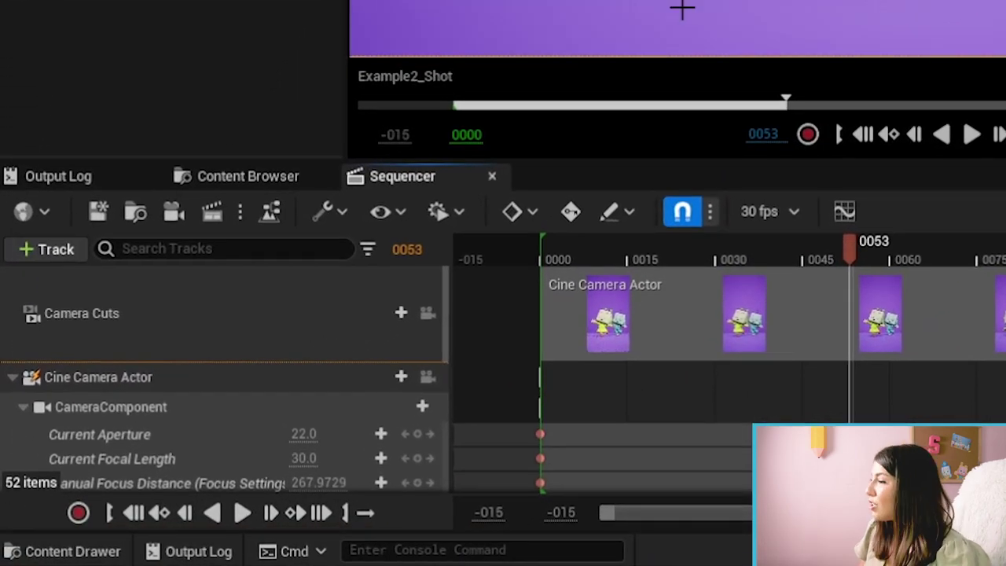
Pilot the Cine Camera Actor in Example2_Shot, fly it around the two robots to try different framings, and stop piloting.
left_click(161, 377)
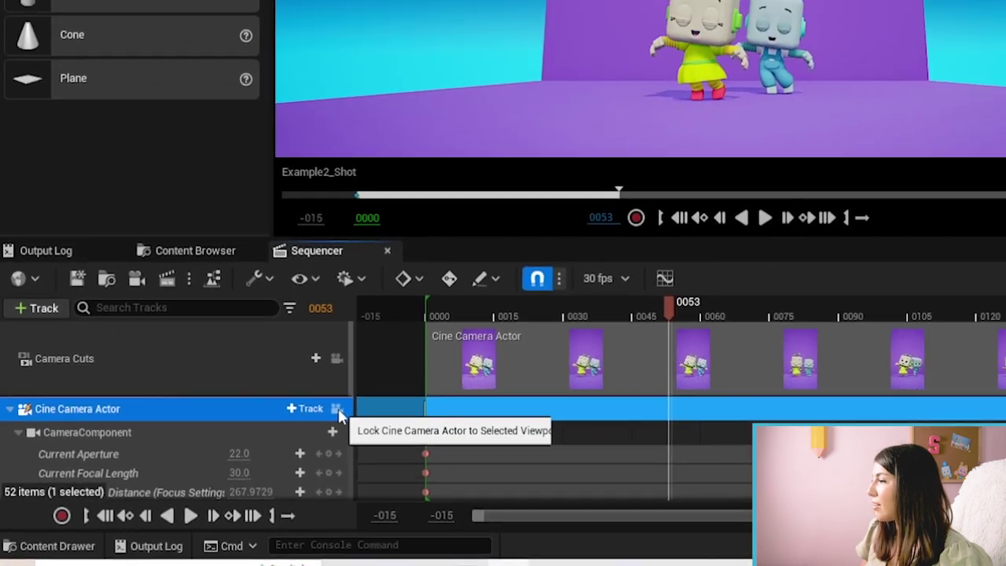
left_click(336, 409)
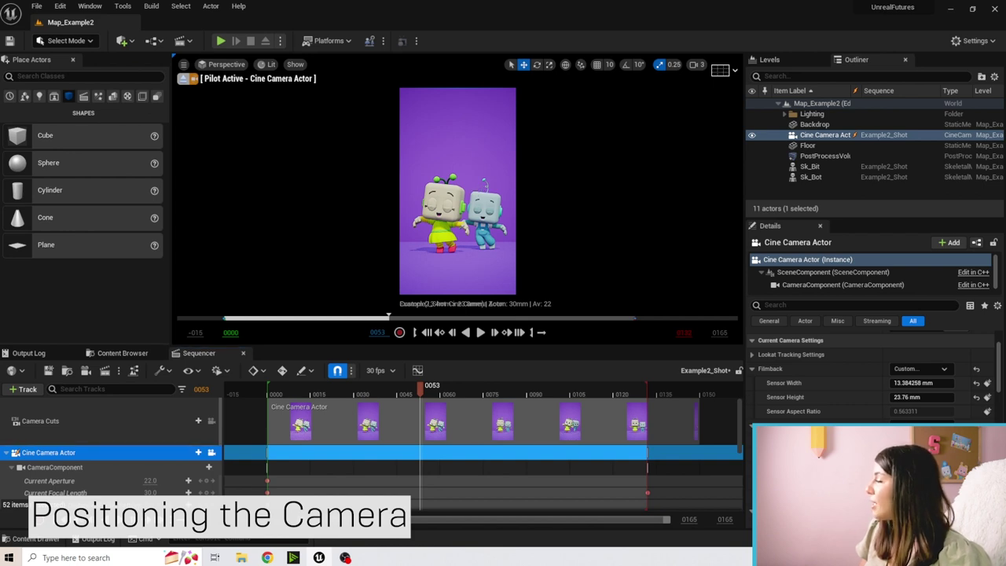
key("w")
key("s")
key("a")
key("d")
key("w")
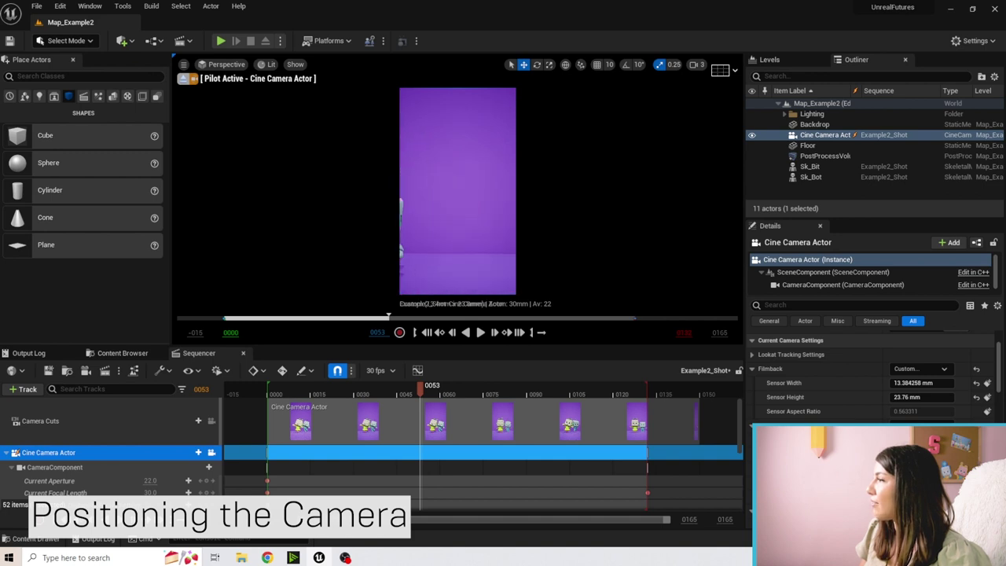
key("a")
key("w")
key("s")
key("w")
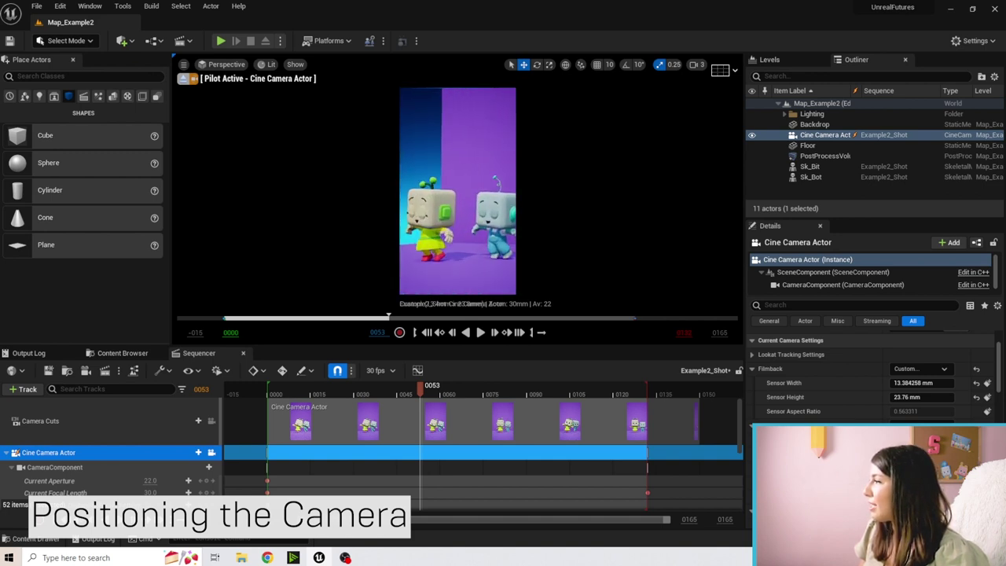
key("w")
key("s")
key("a")
key("w")
key("d")
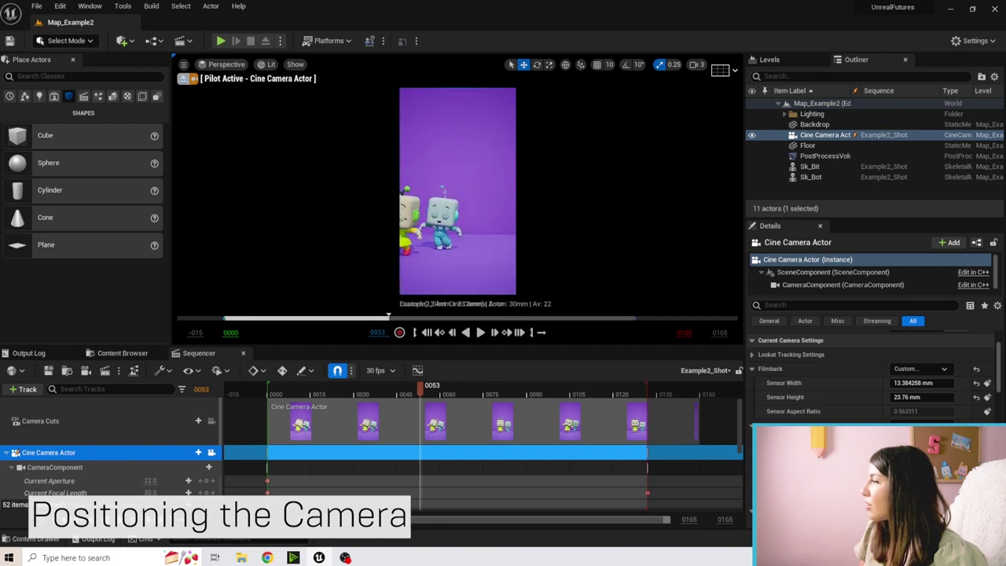
key("d")
key("a")
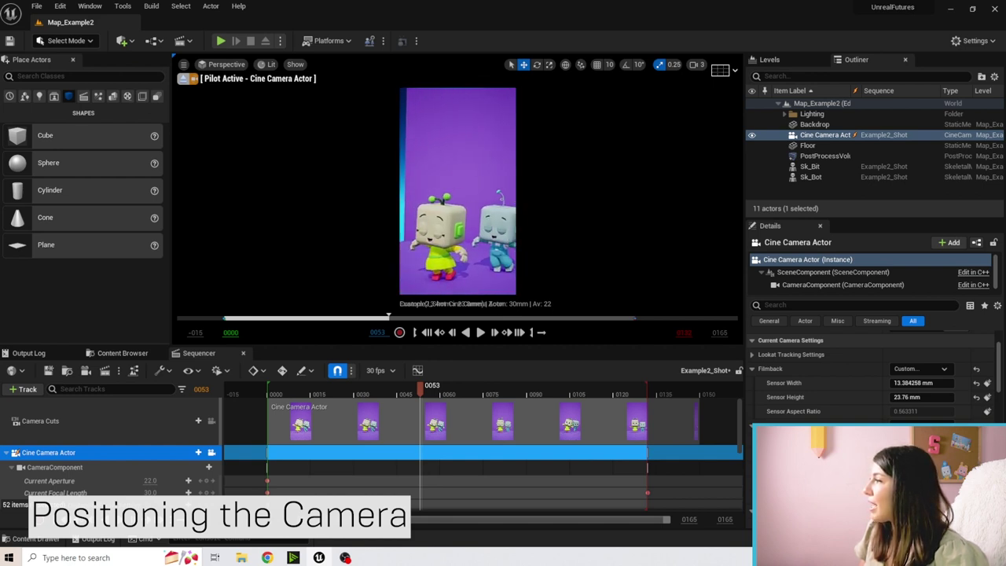
key("s")
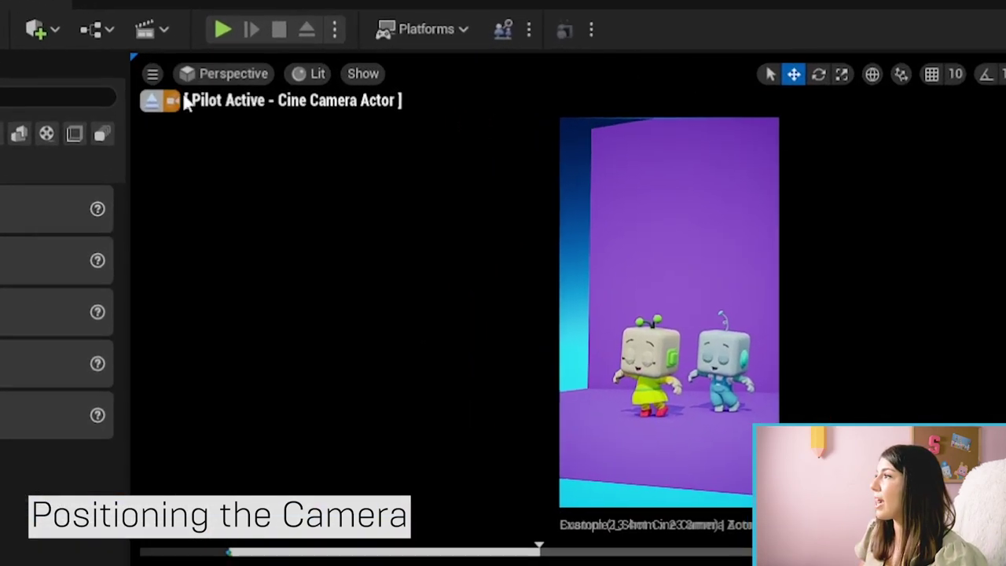
left_click(151, 103)
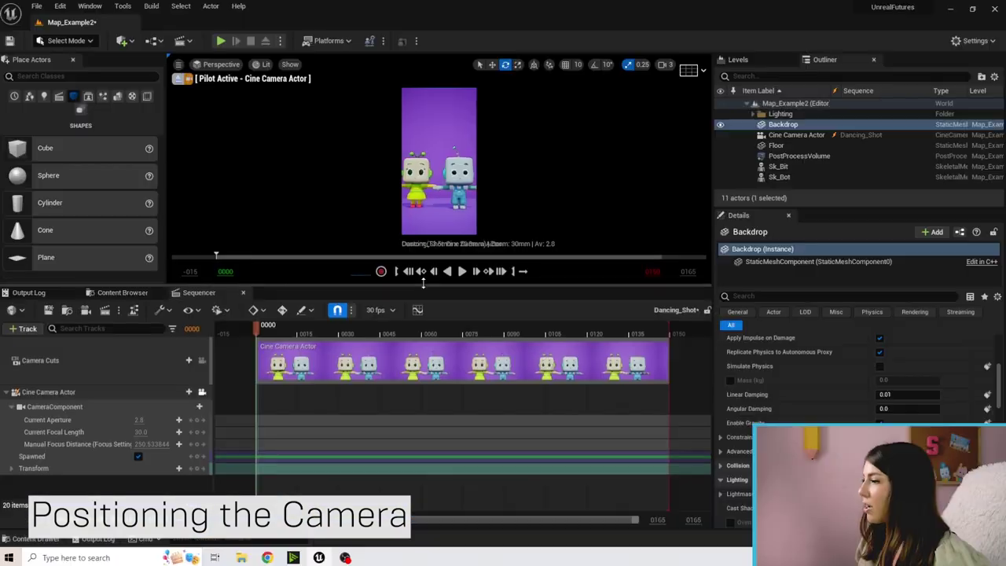
Enlarge the Sequencer area of Dancing_Shot by reducing the height of the viewport above it.
left_click_drag(422, 286, 423, 264)
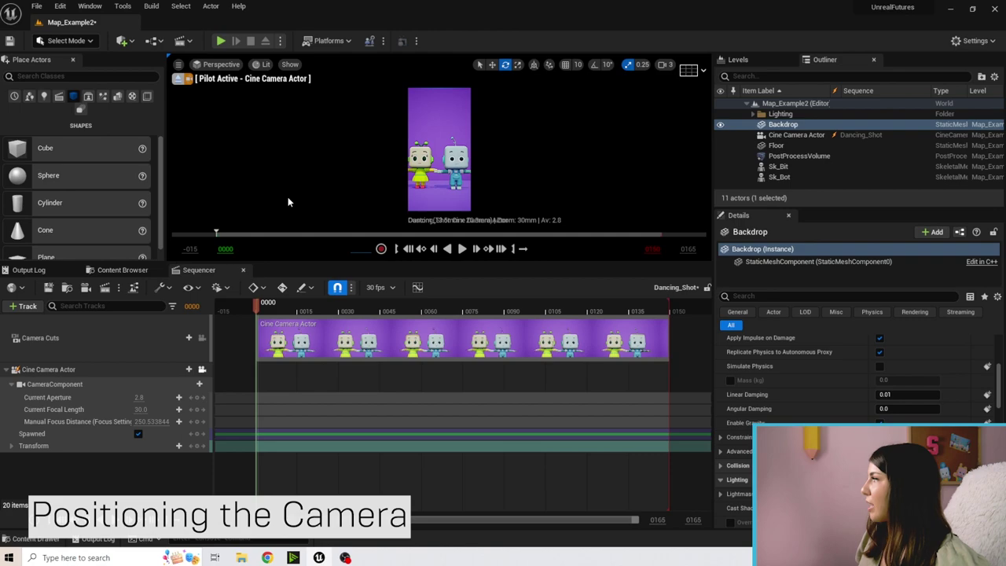